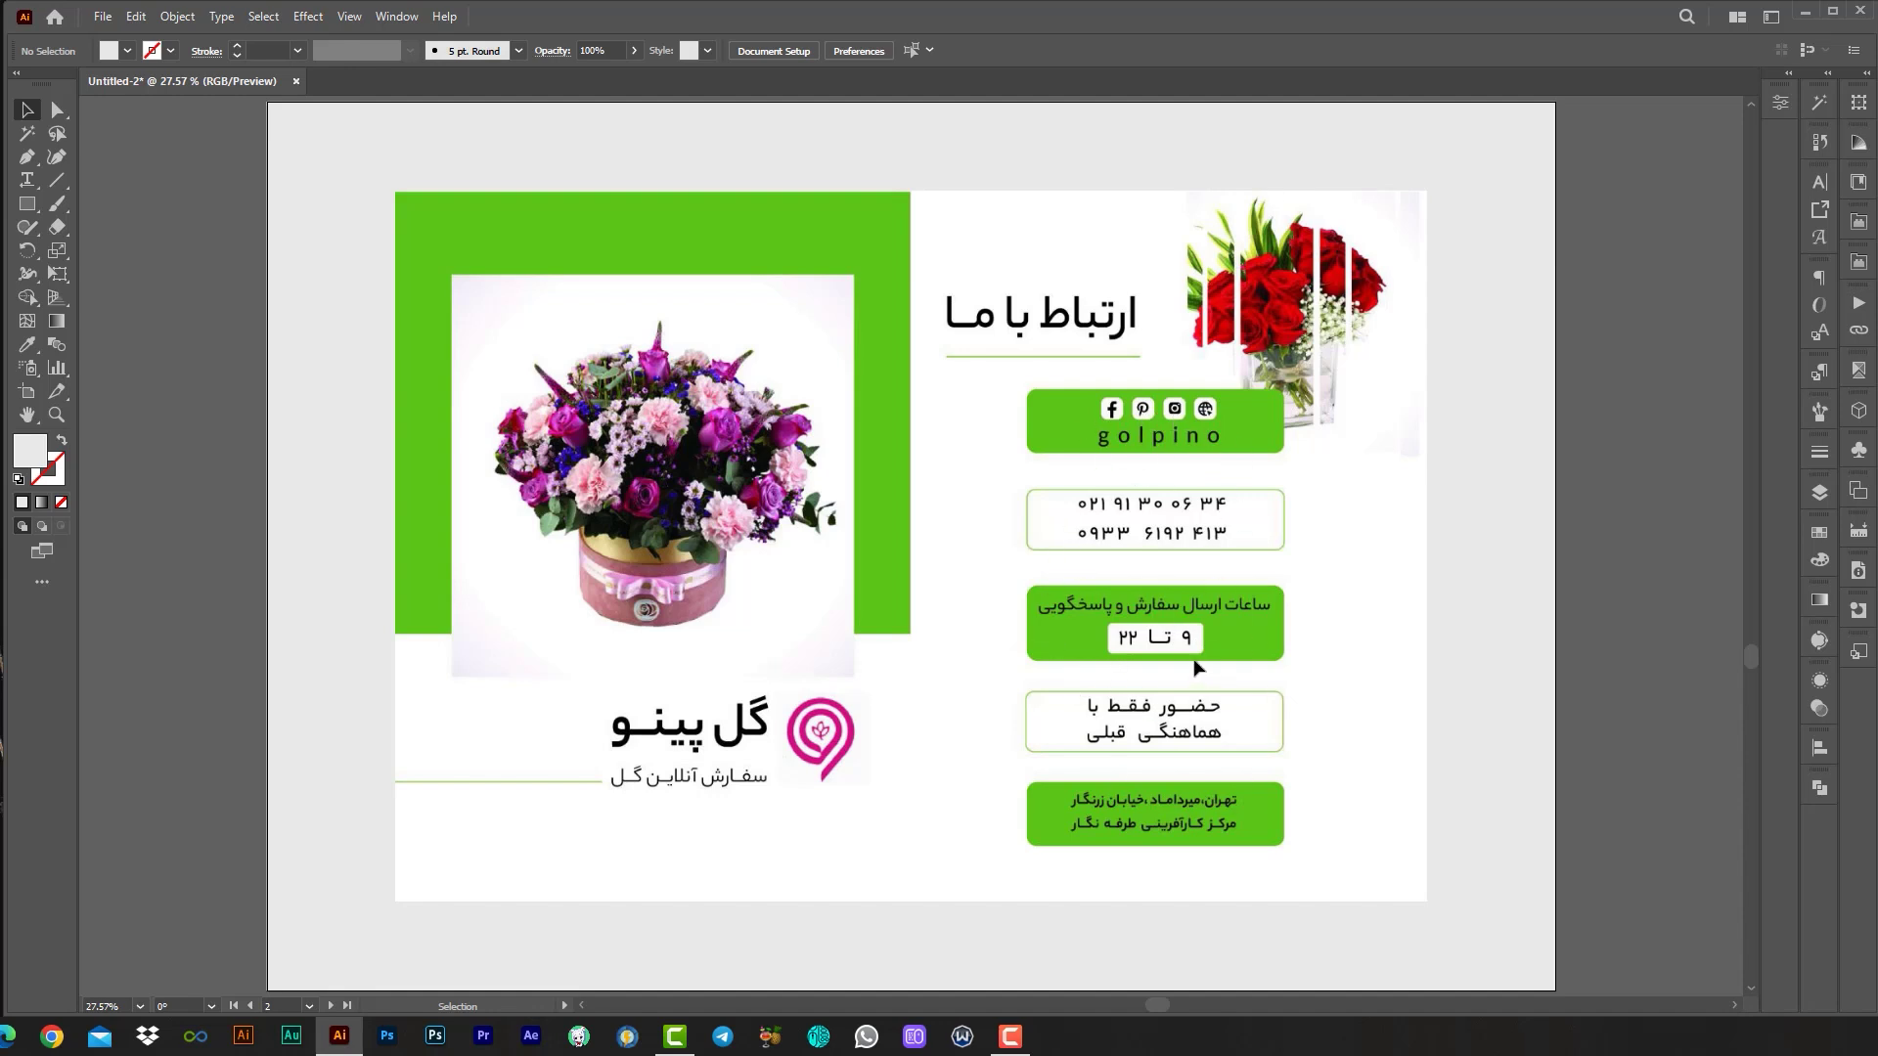
Flip between artboards 2 and 3 to compare layouts, ending on the notched green card.
click(329, 1005)
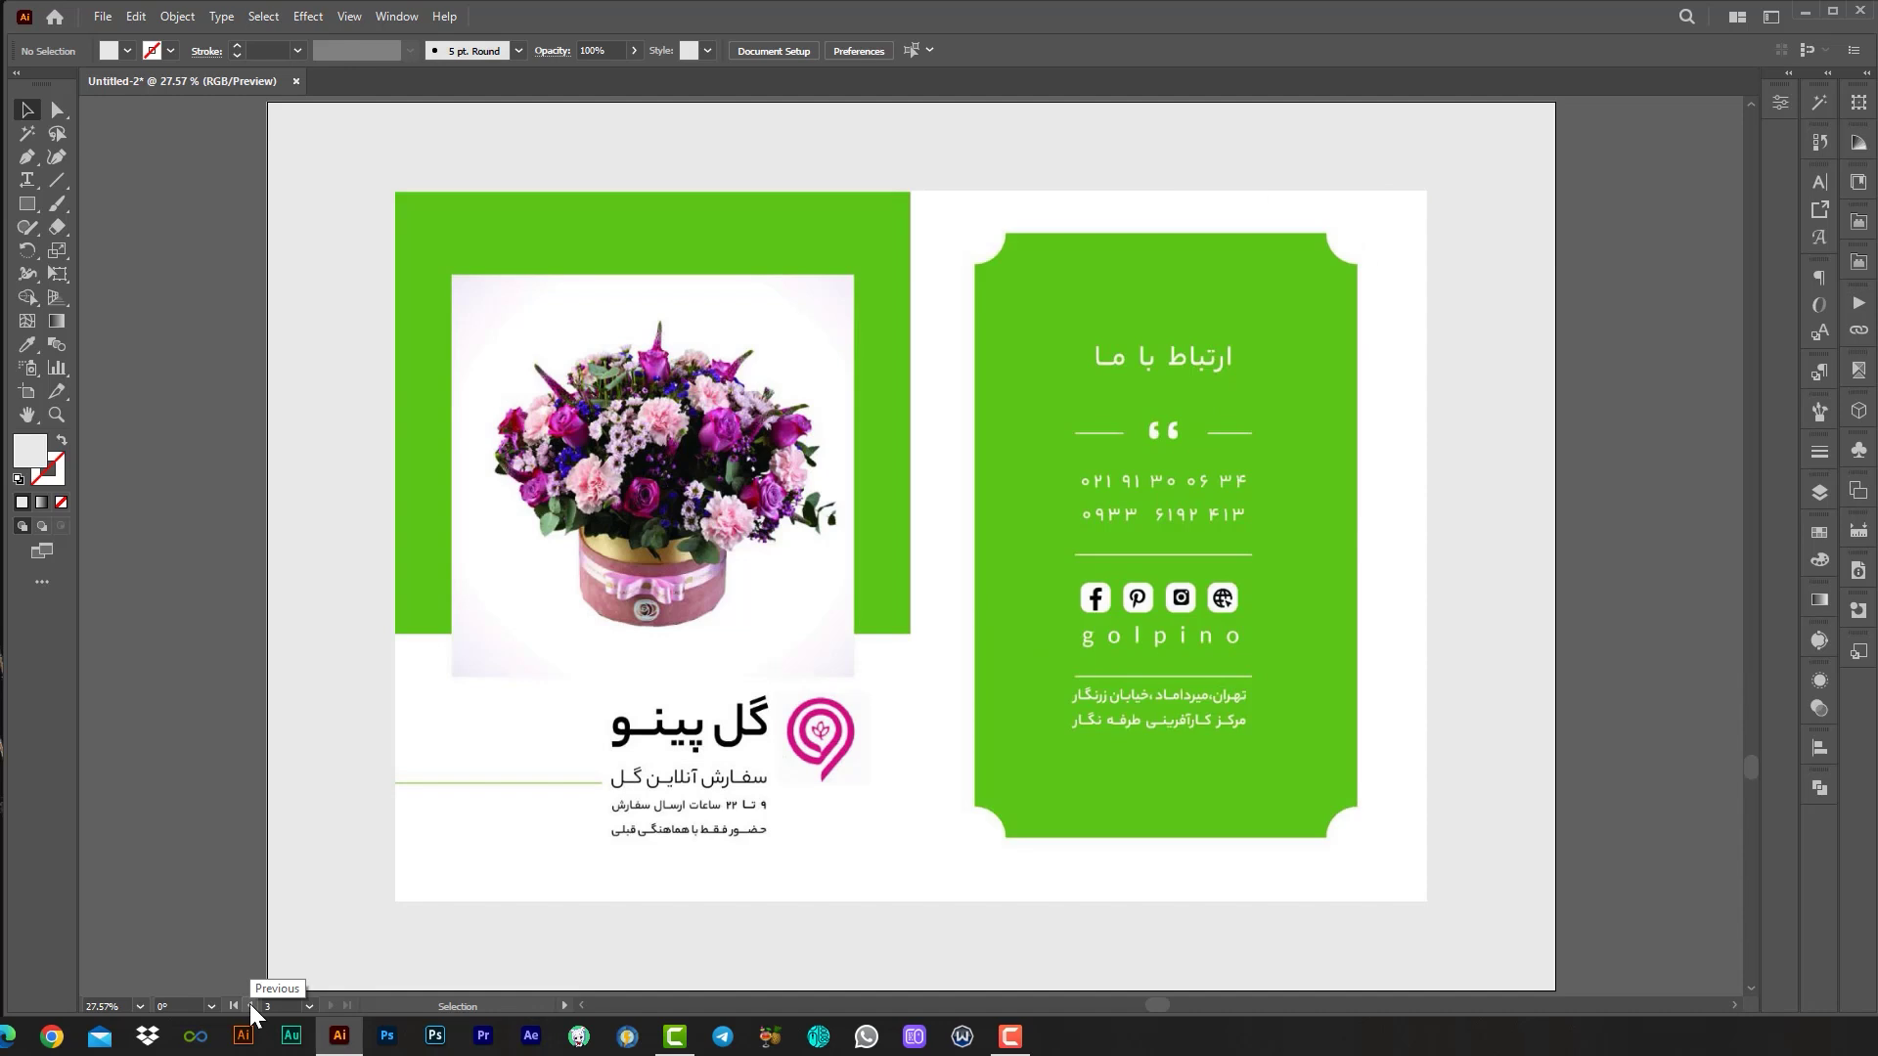
click(250, 1005)
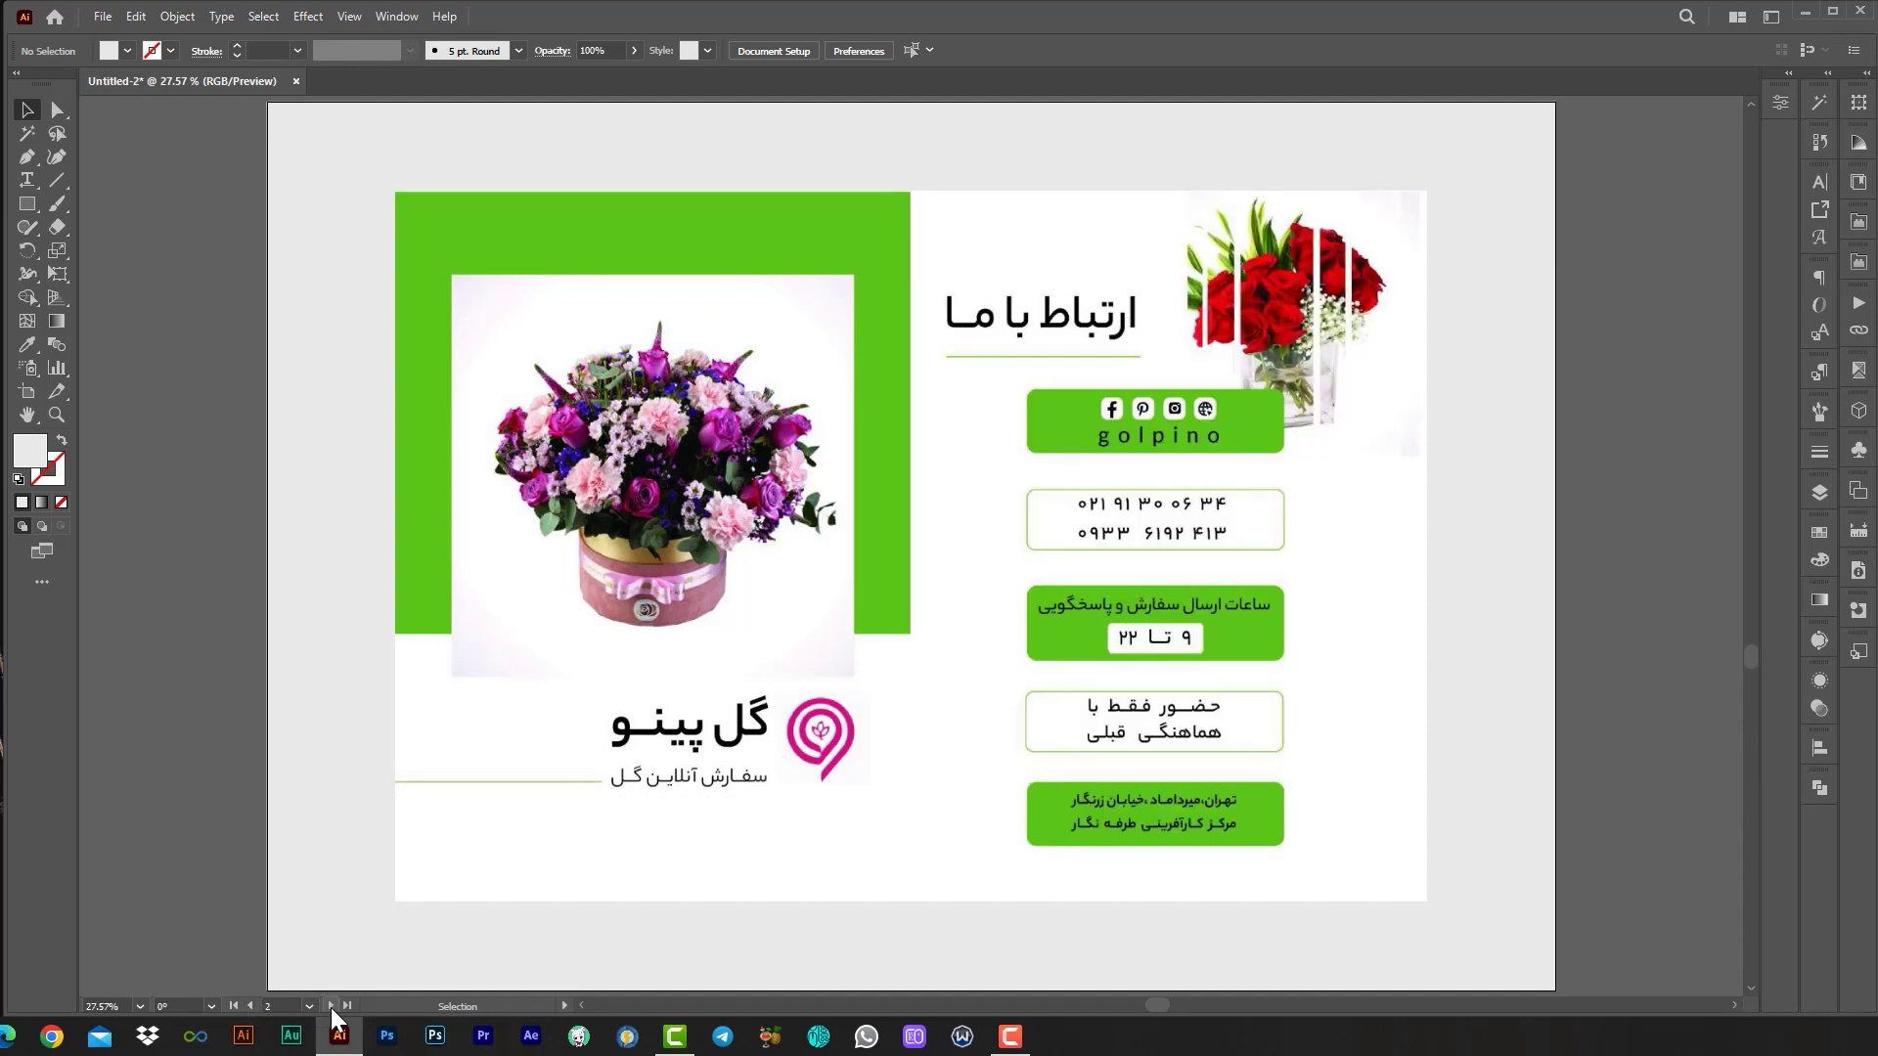
click(330, 1006)
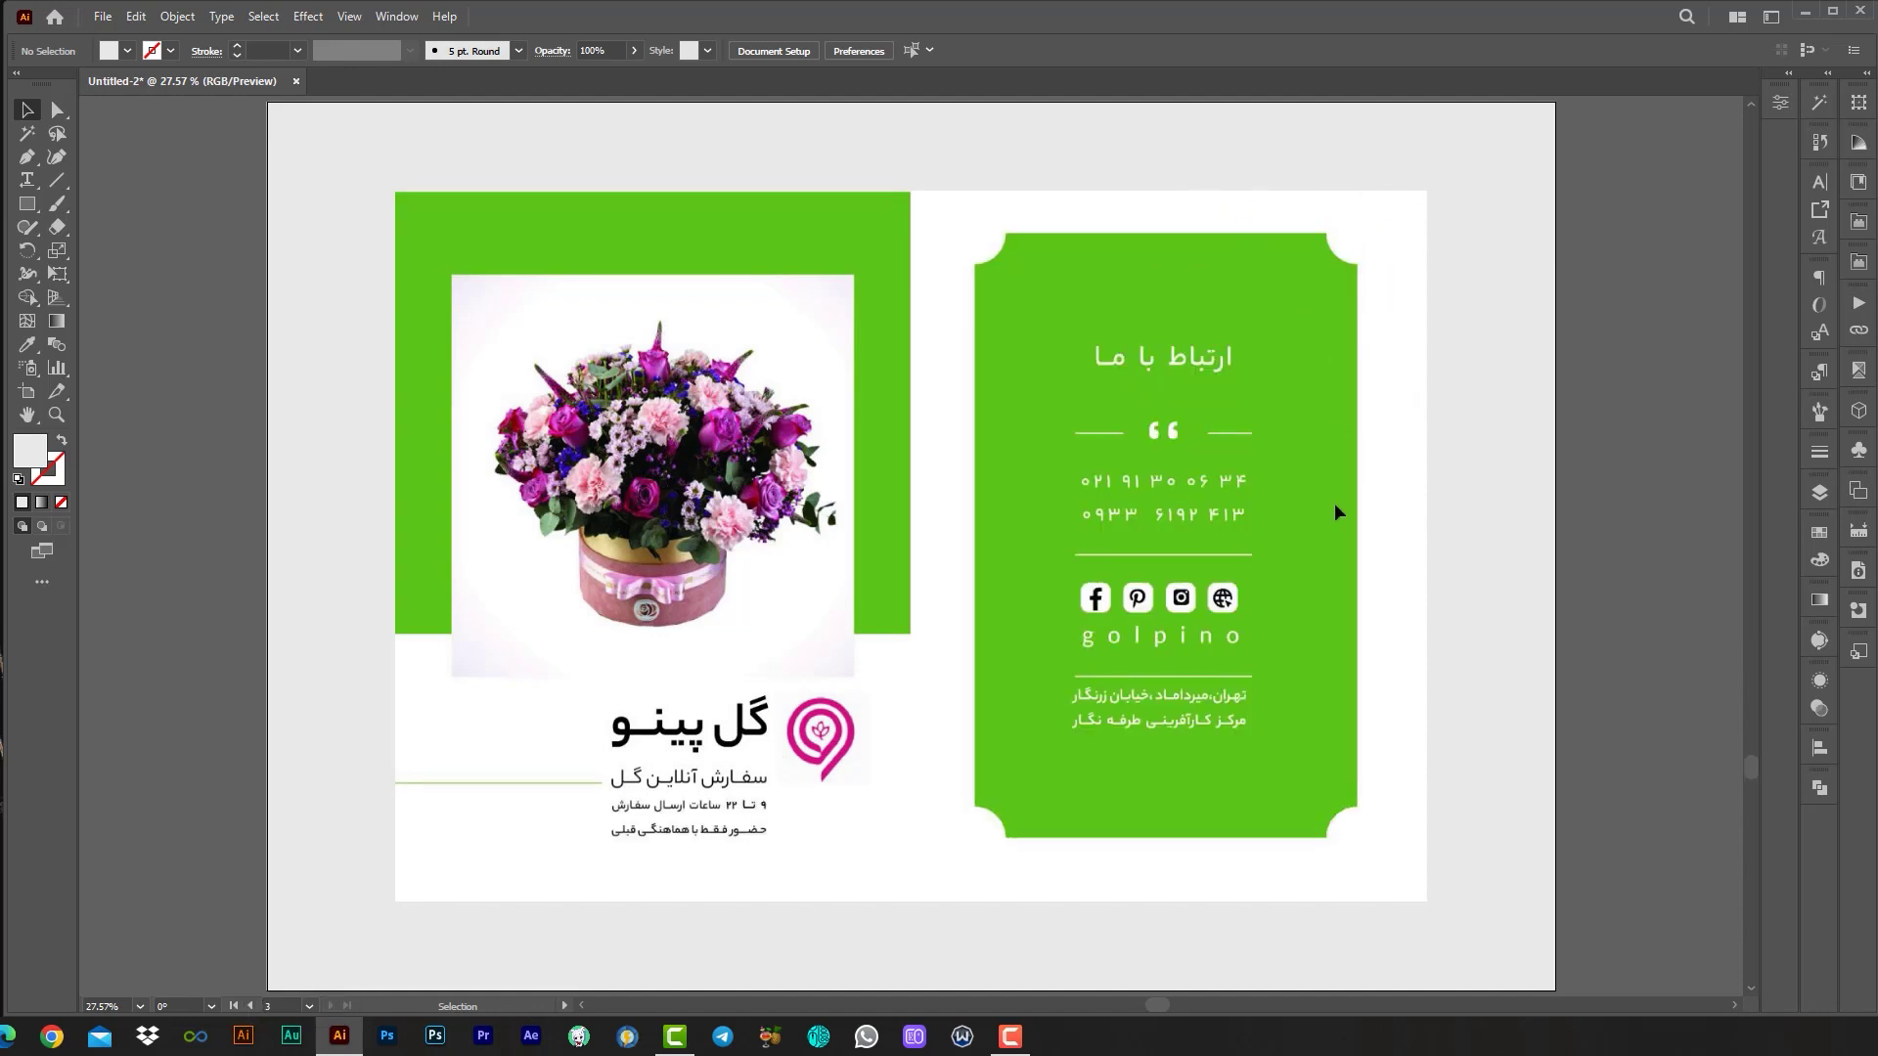